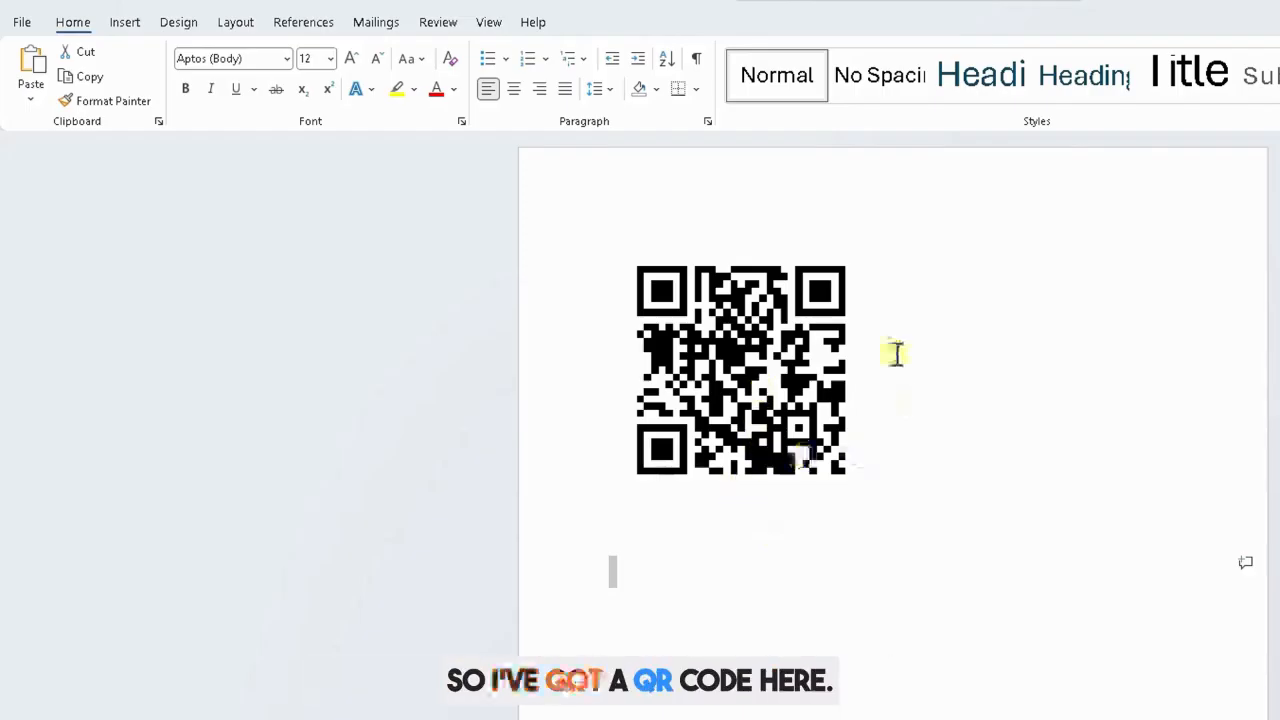
{"action": "left_click", "coordinate": [762, 340]}
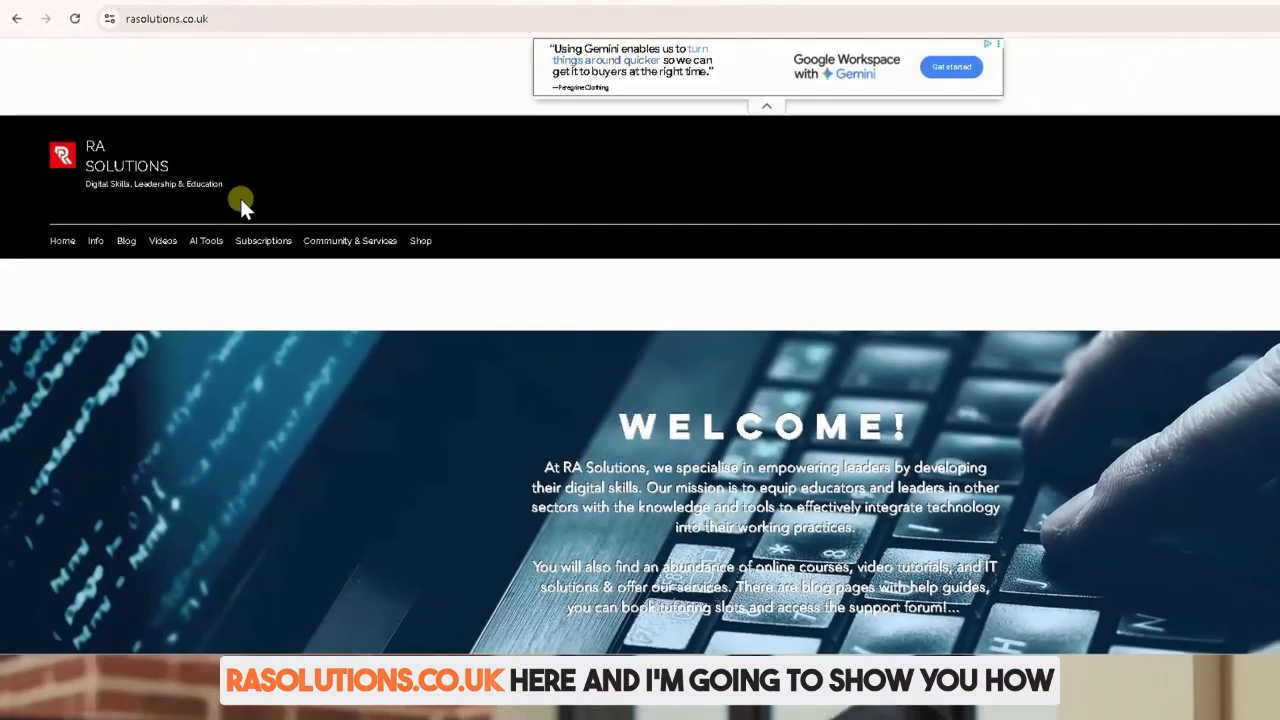
{"action": "mouse_move", "coordinate": [371, 284]}
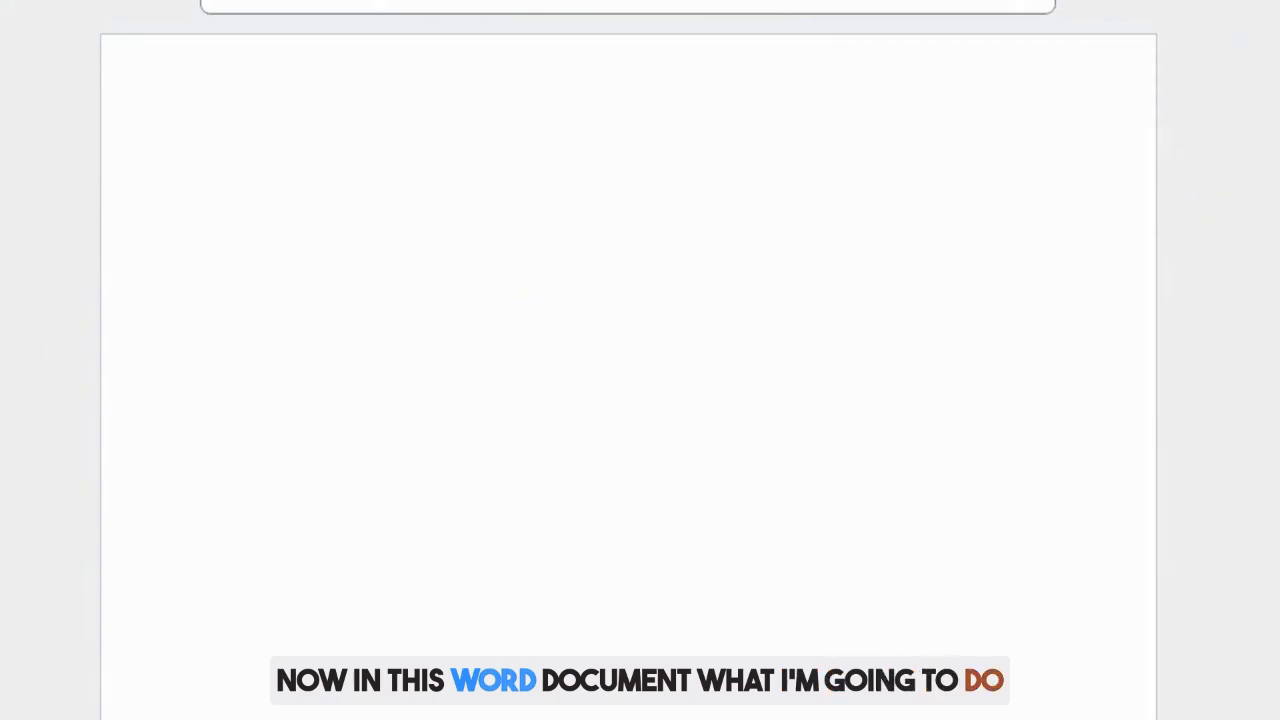
Step: Copy the rasolutions.co.uk address from Chrome and paste it into the blank Word document
{"action": "left_click", "coordinate": [317, 149]}
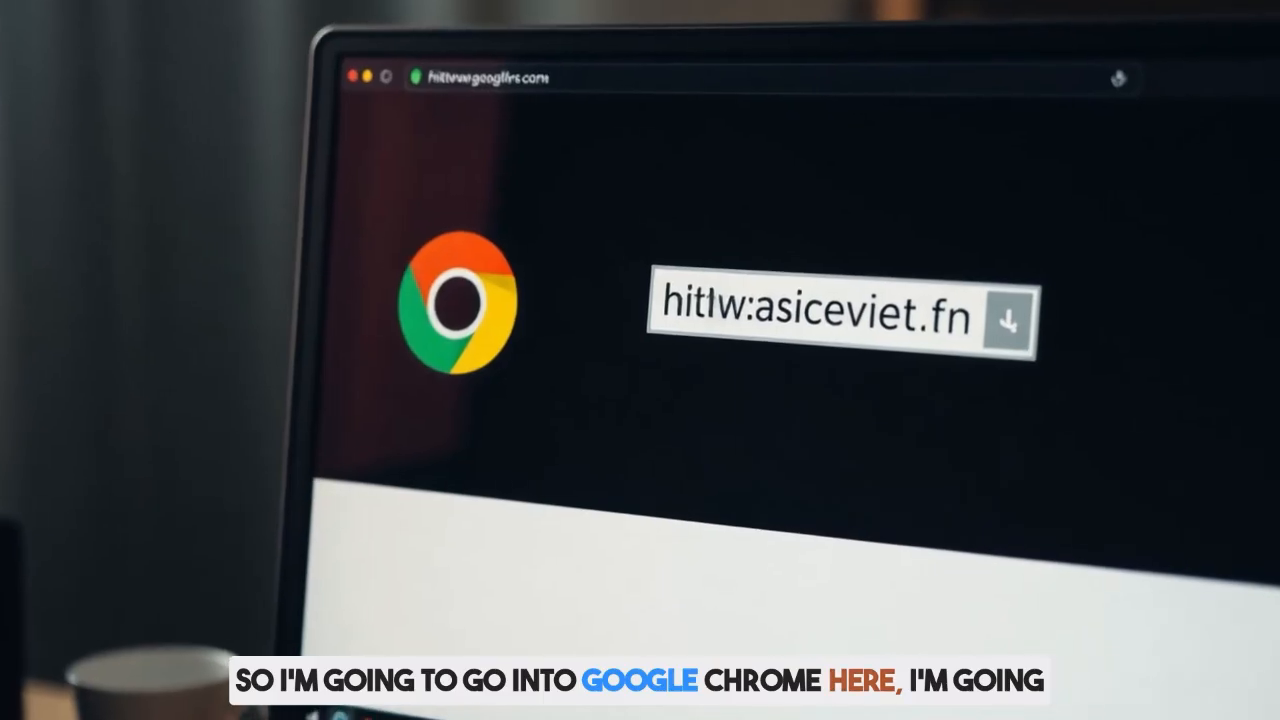
{"action": "left_click", "coordinate": [500, 31]}
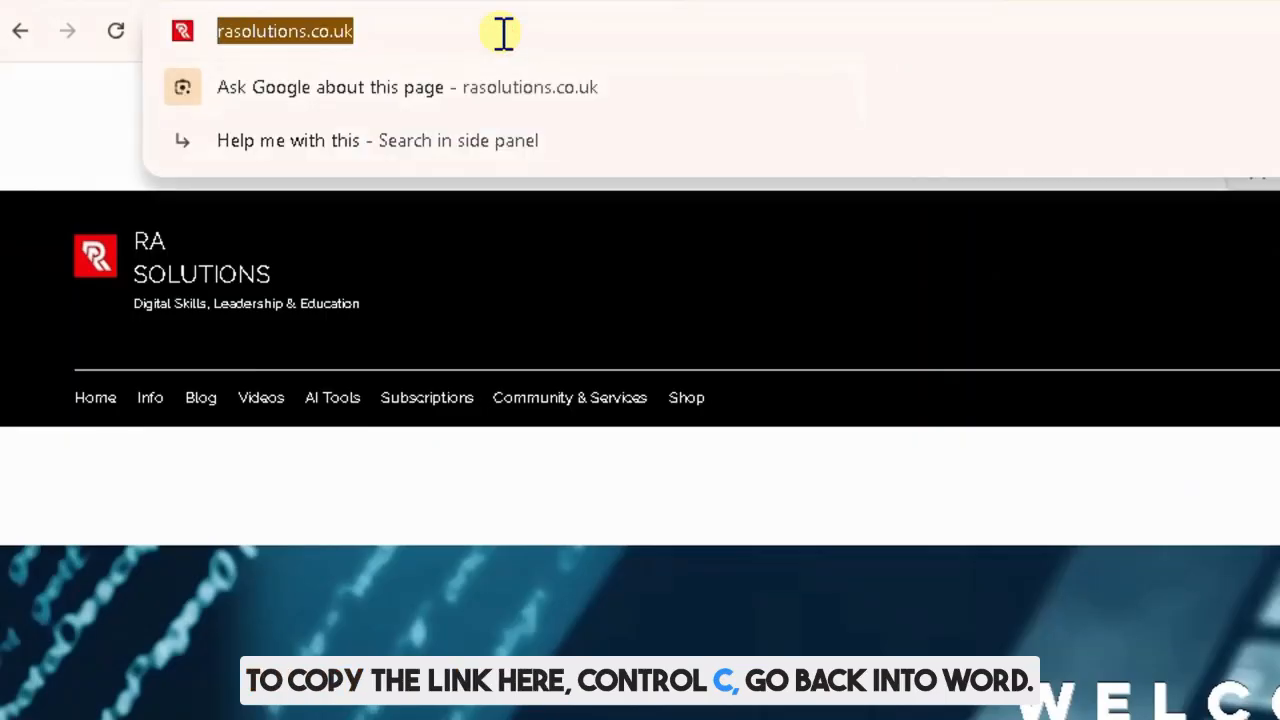
{"action": "key", "text": "ctrl+c"}
{"action": "key", "text": "alt+Tab"}
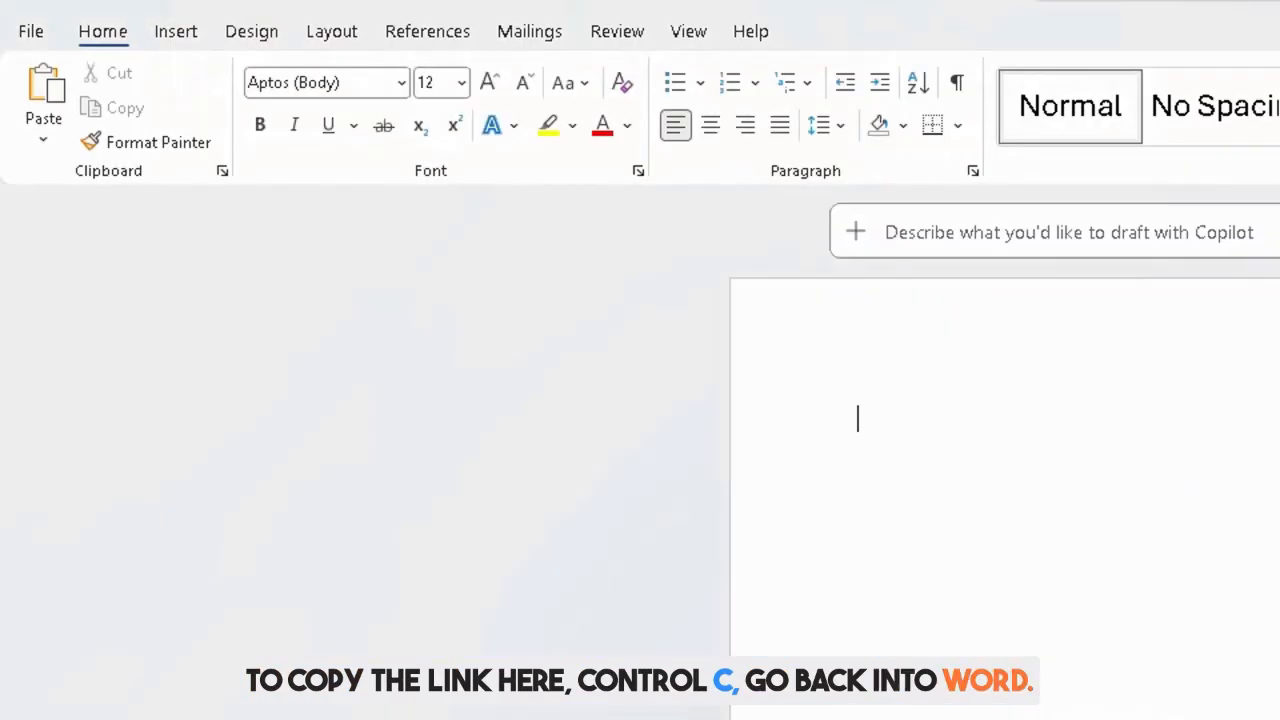
{"action": "key", "text": "ctrl+v"}
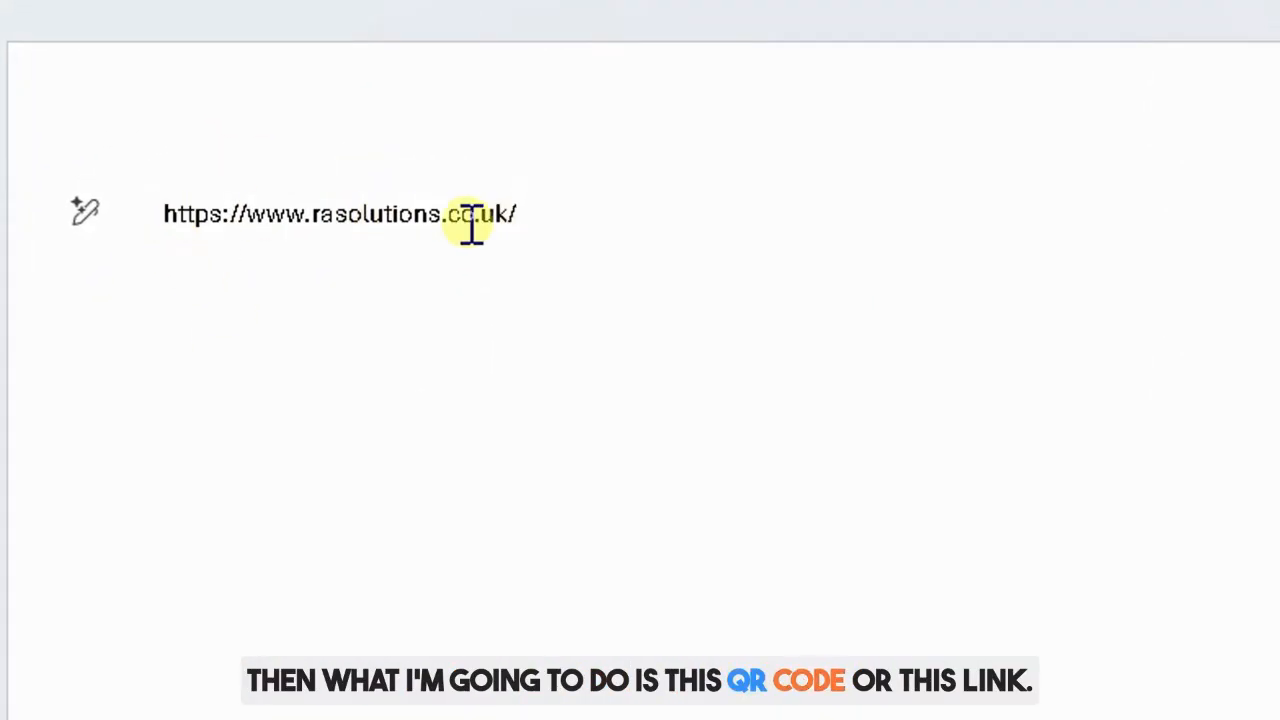
Step: Enclose the pasted link in quotation marks and wrap the whole quoted line in field-code braces
{"action": "left_click", "coordinate": [157, 214]}
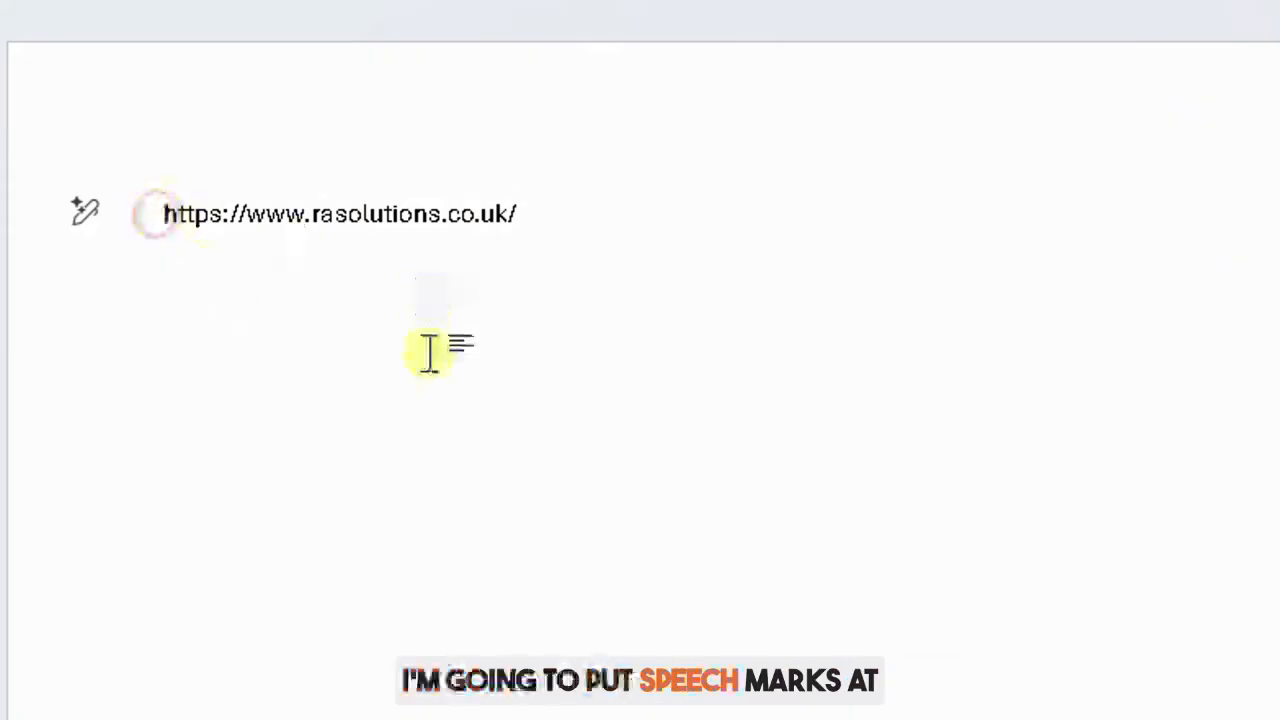
{"action": "type", "text": "\""}
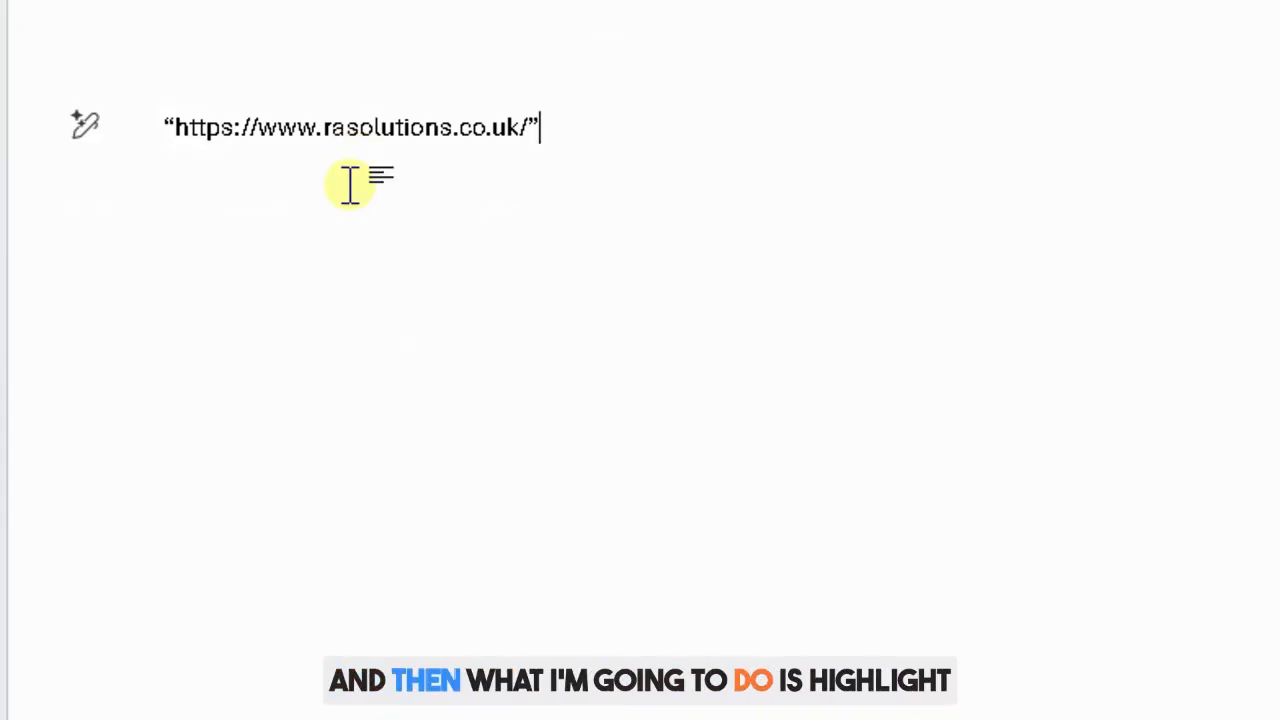
{"action": "triple_click", "coordinate": [390, 137]}
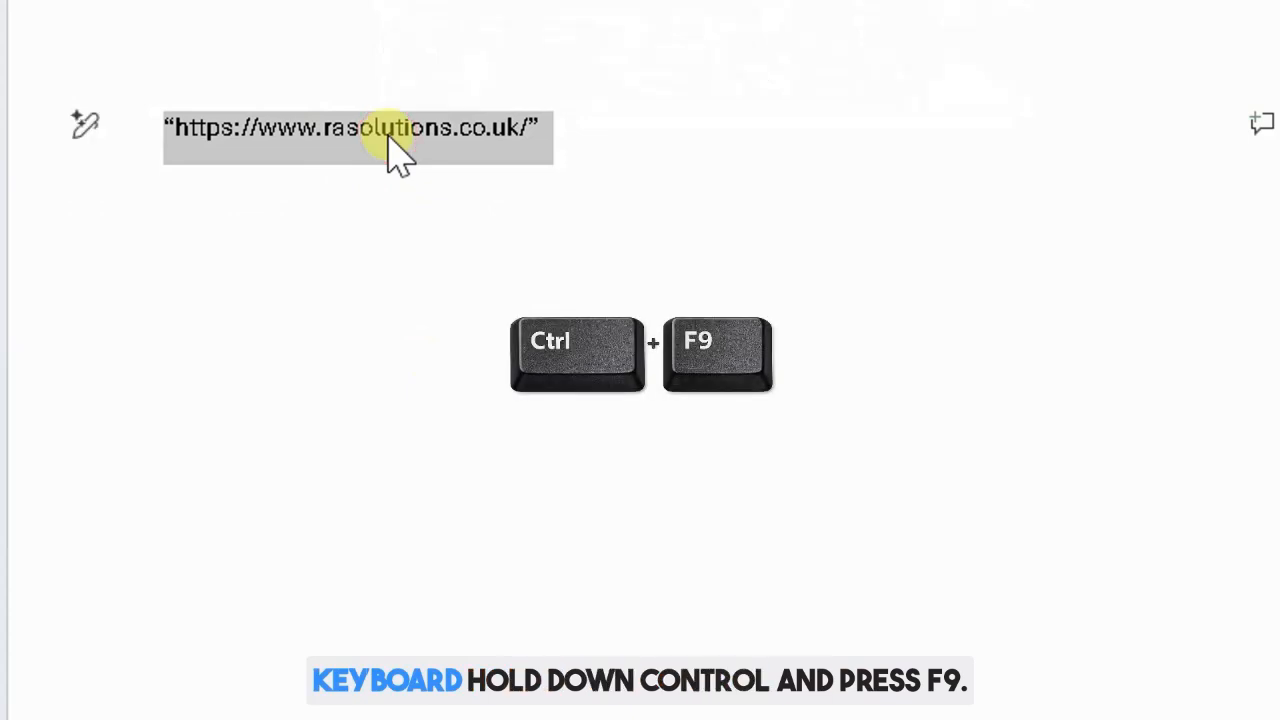
{"action": "key", "text": "ctrl+F9"}
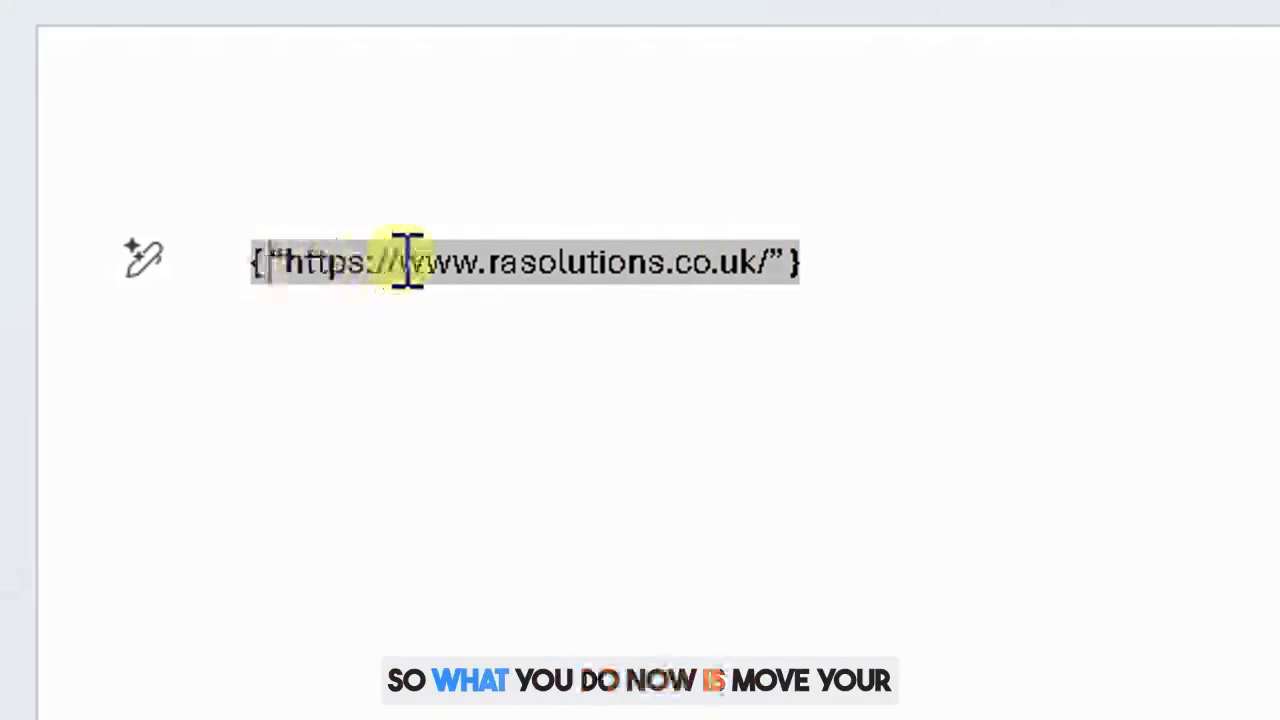
Step: Insert the field name DISPLAYBARCODE between the opening brace and the quoted link
{"action": "left_click", "coordinate": [268, 260]}
{"action": "left_click", "coordinate": [268, 259]}
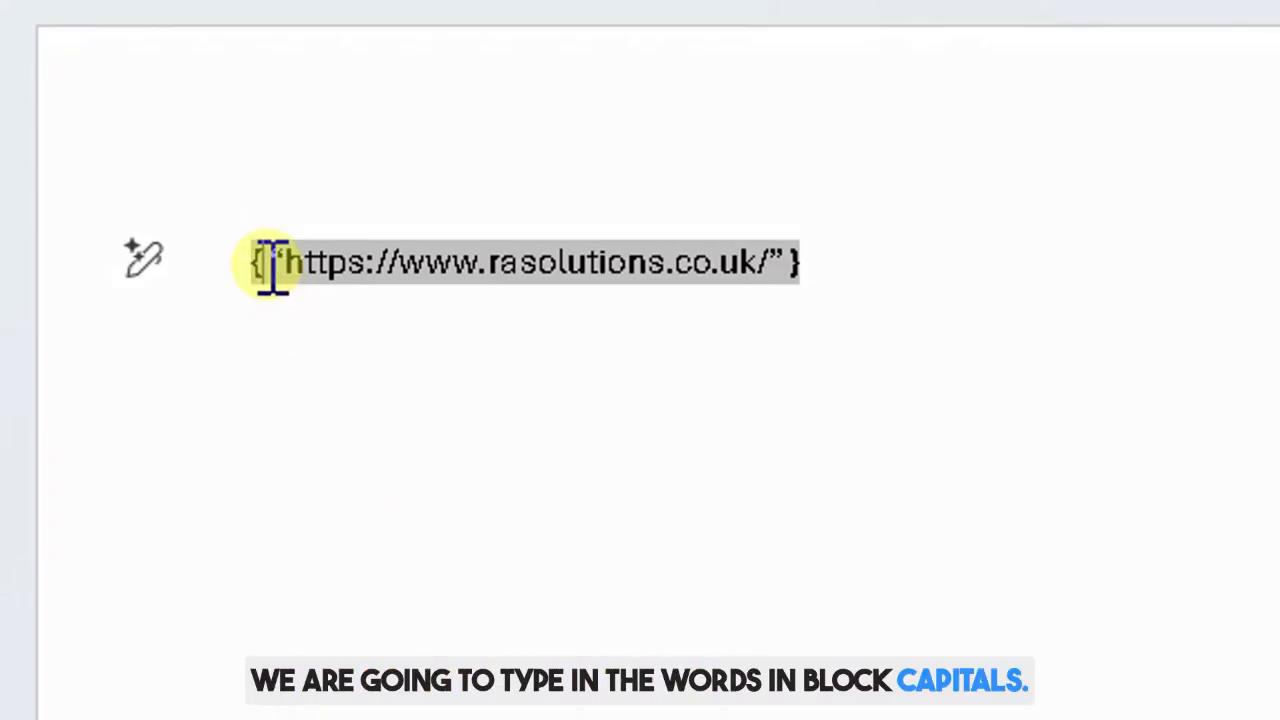
{"action": "type", "text": "DIS"}
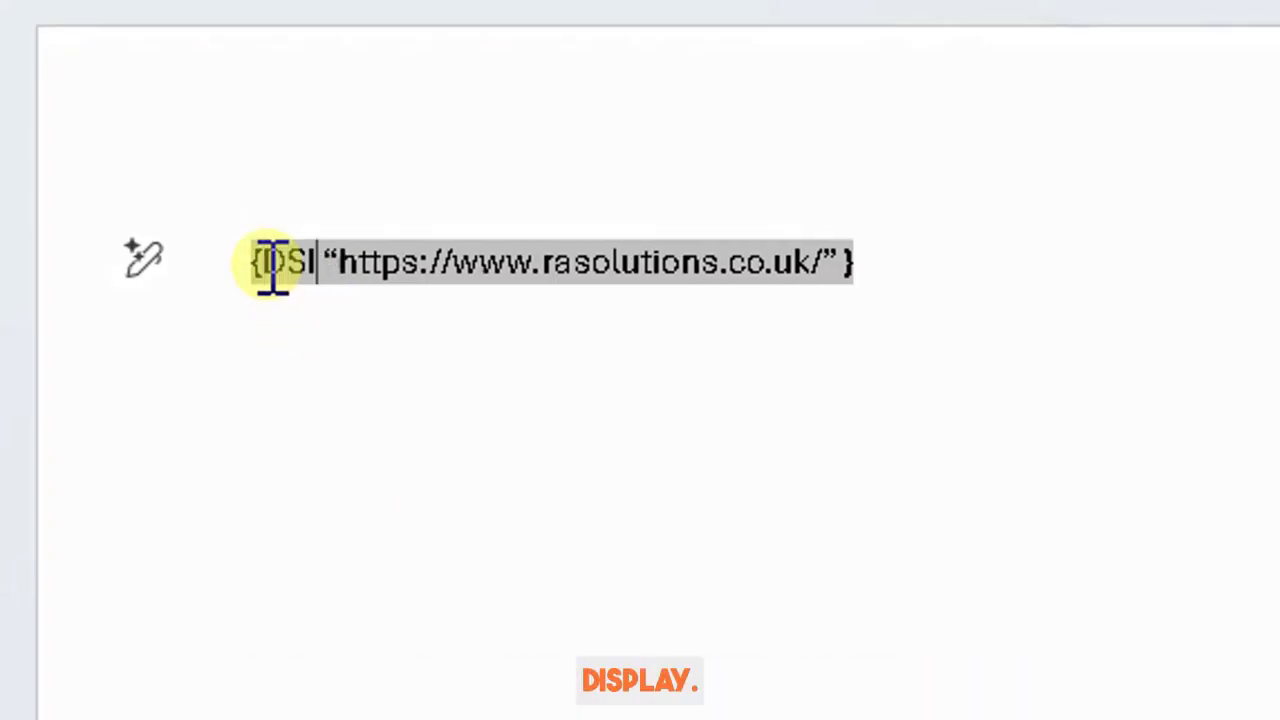
{"action": "type", "text": "PLAY "}
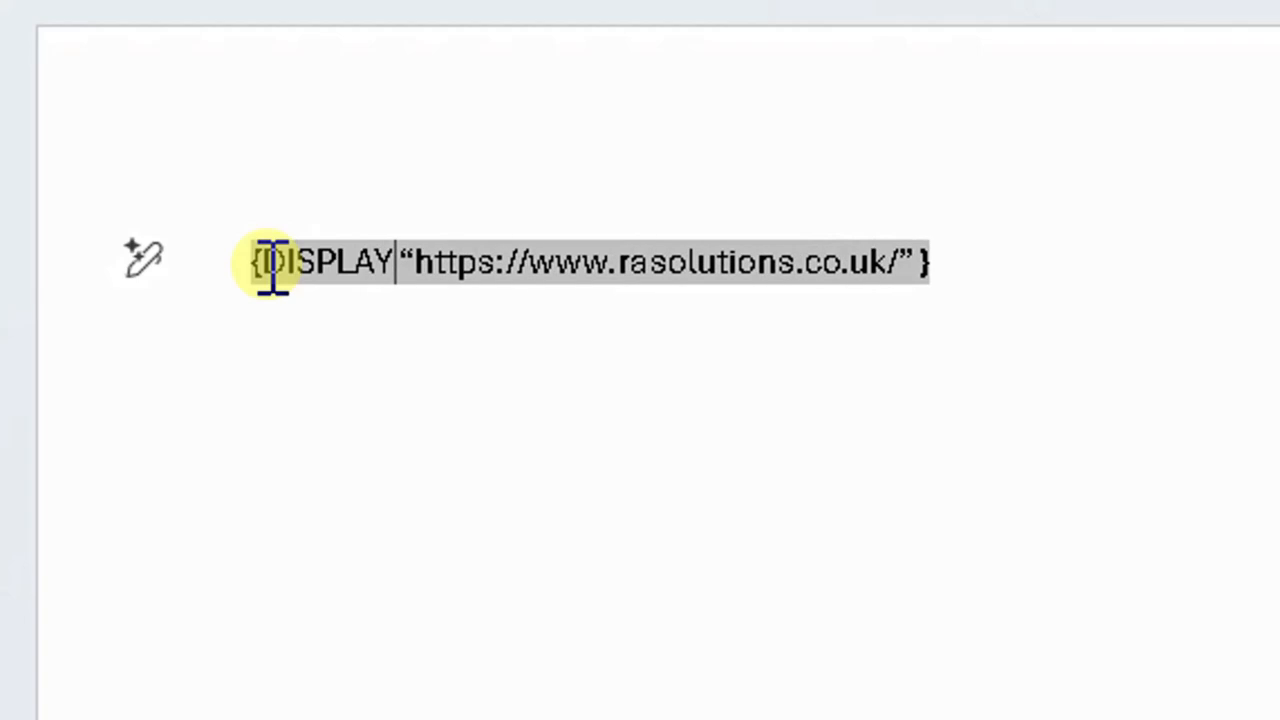
{"action": "type", "text": "BARCOD"}
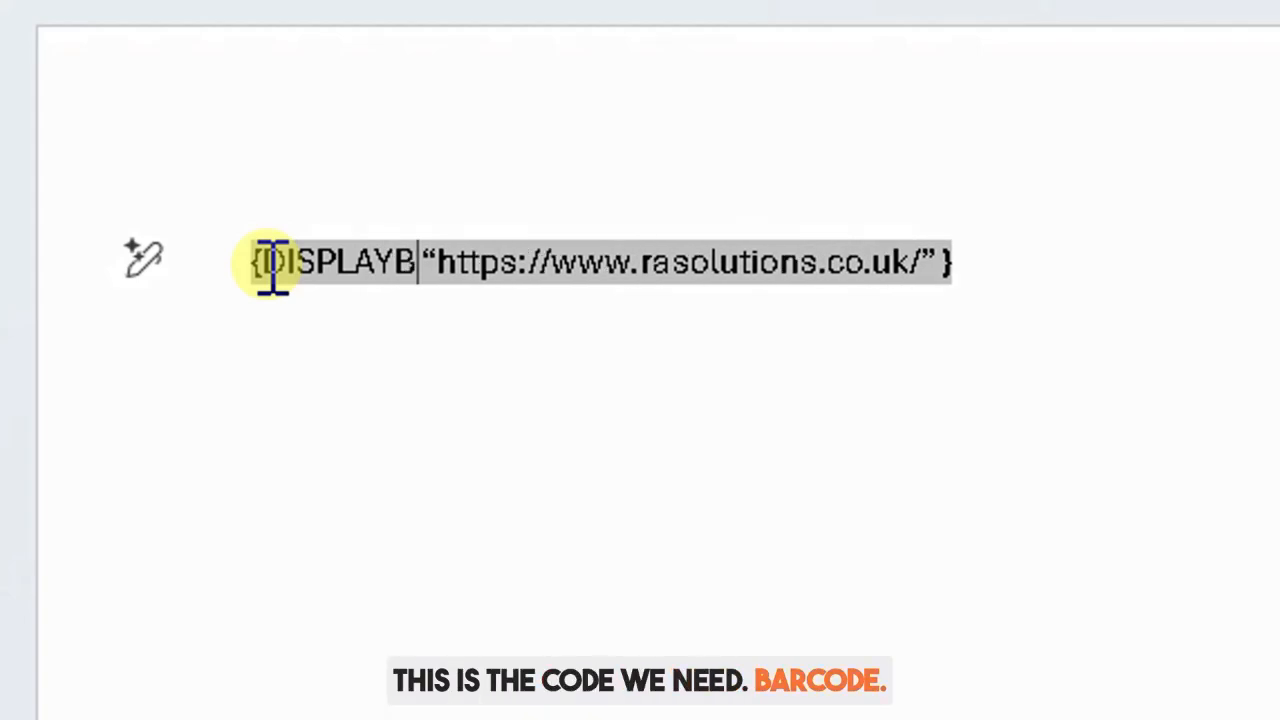
{"action": "type", "text": "E"}
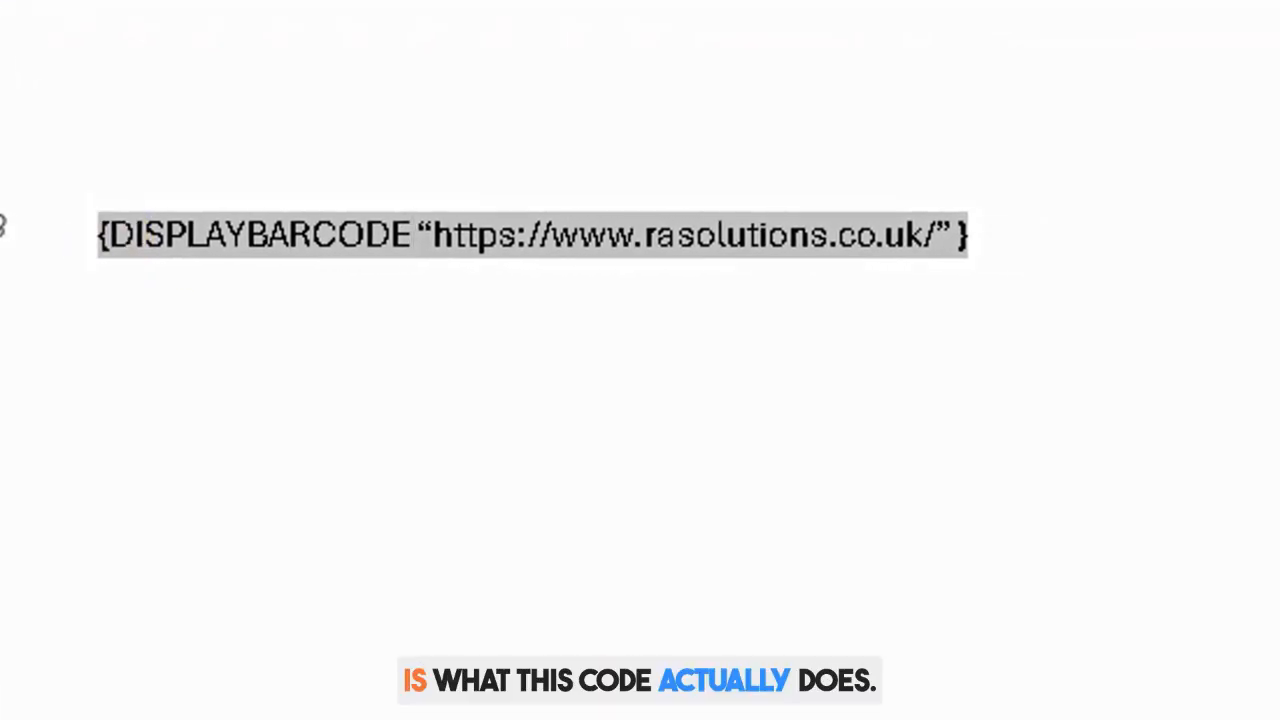
Step: Add the barcode type QR after the link's closing quotation mark inside the field braces
{"action": "left_click_drag", "start_coordinate": [407, 232], "coordinate": [123, 216]}
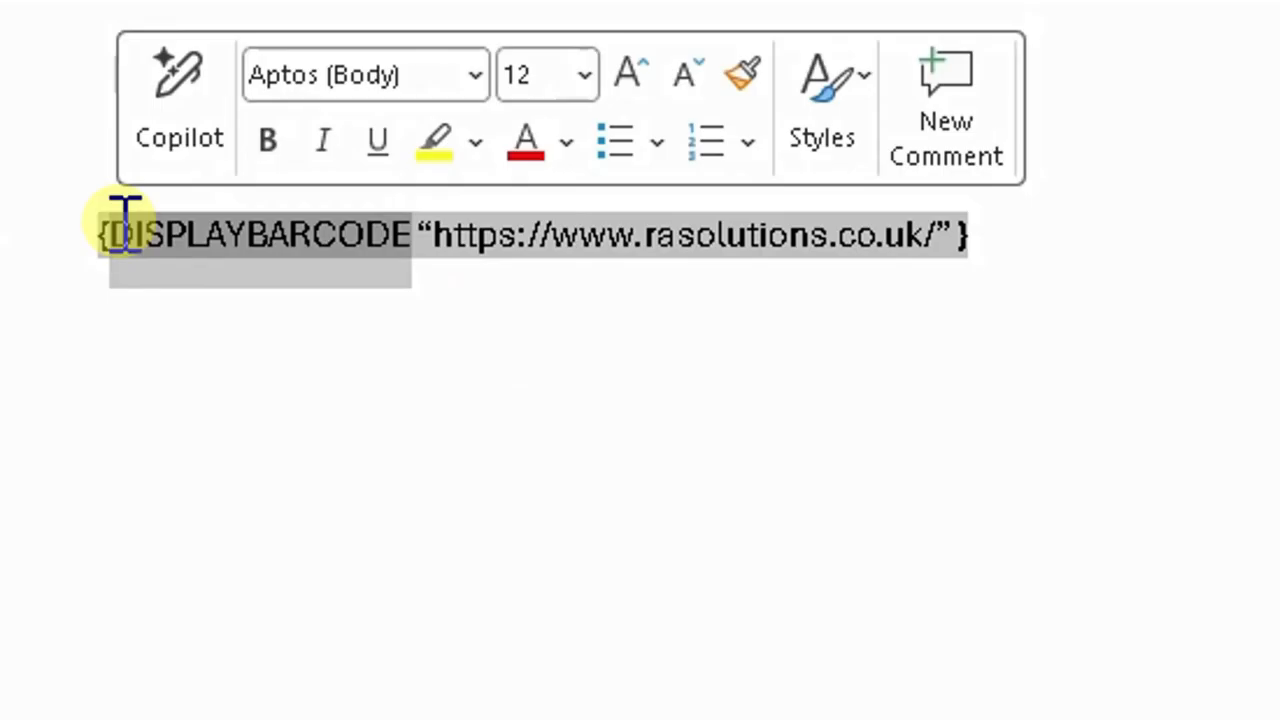
{"action": "left_click_drag", "start_coordinate": [436, 238], "coordinate": [922, 238]}
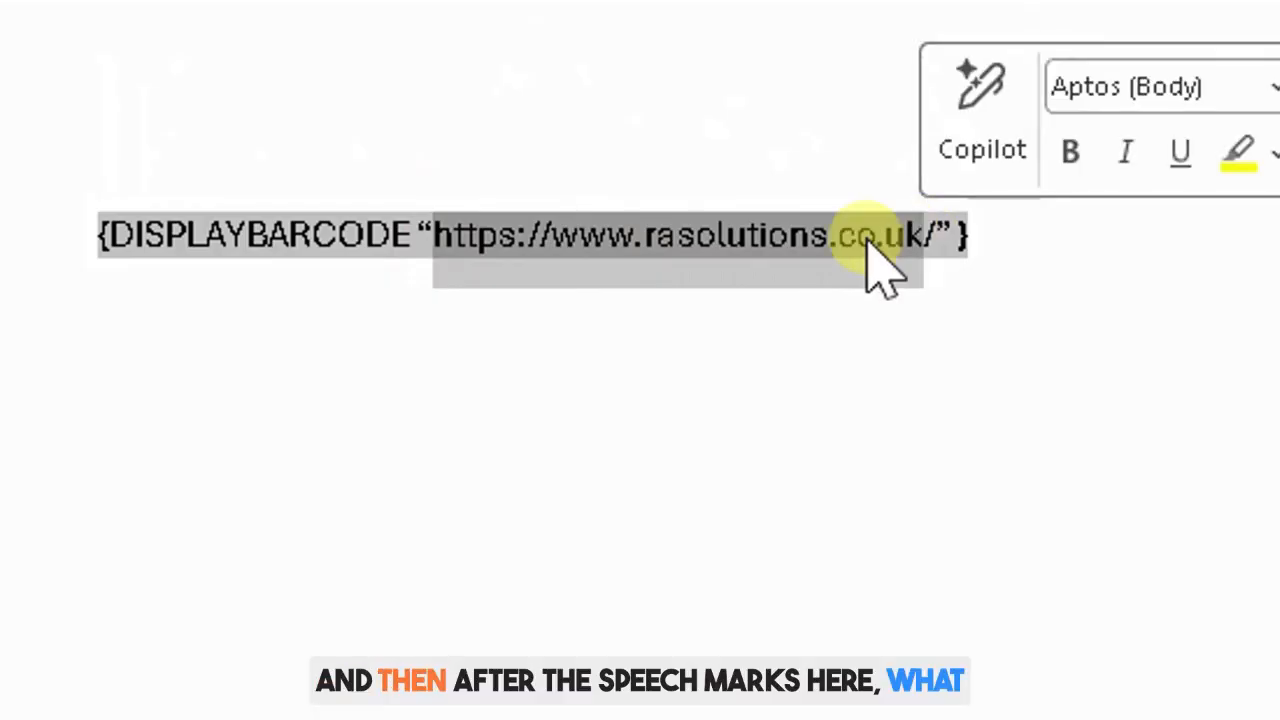
{"action": "left_click", "coordinate": [953, 232]}
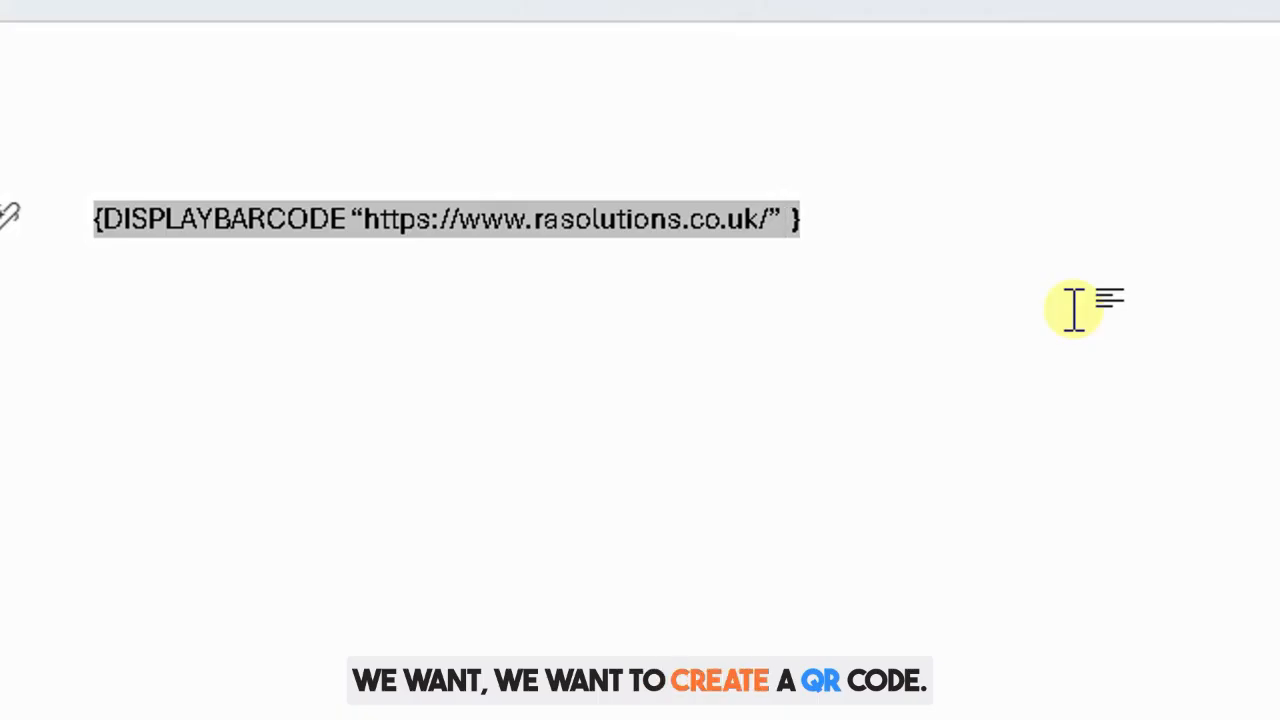
{"action": "type", "text": "q"}
{"action": "key", "text": "BackSpace"}
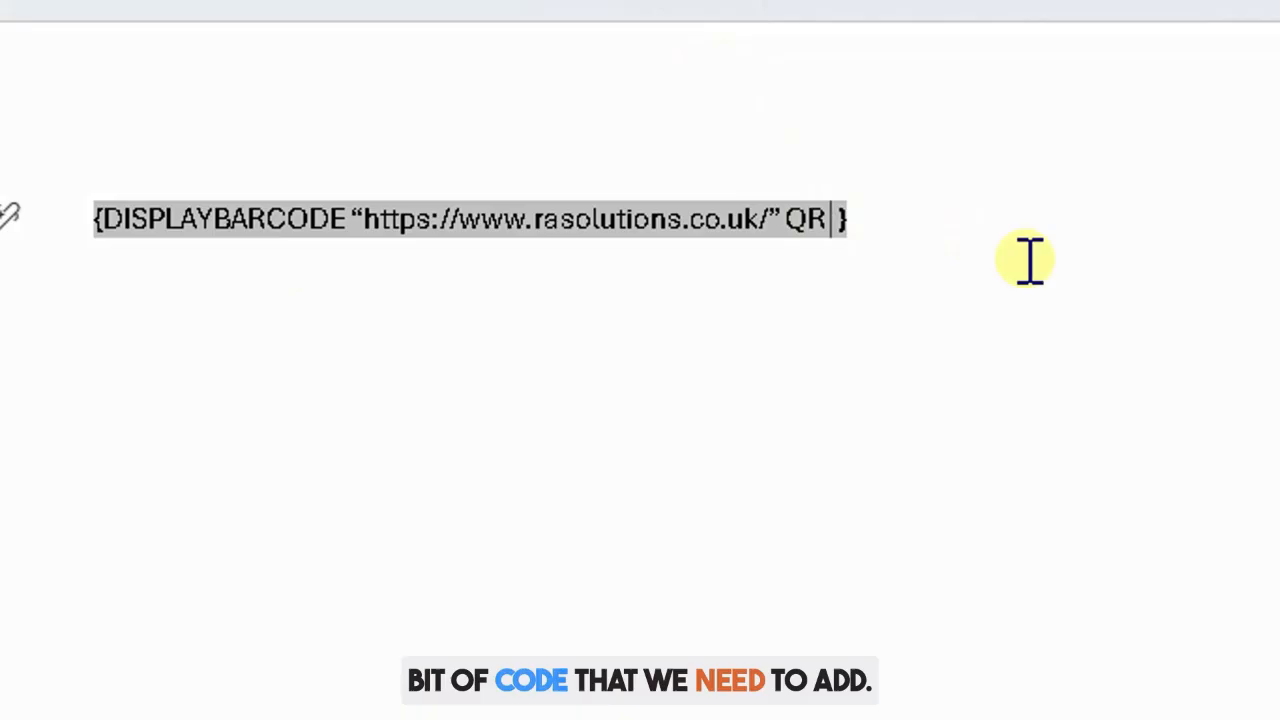
{"action": "key", "text": "BackSpace"}
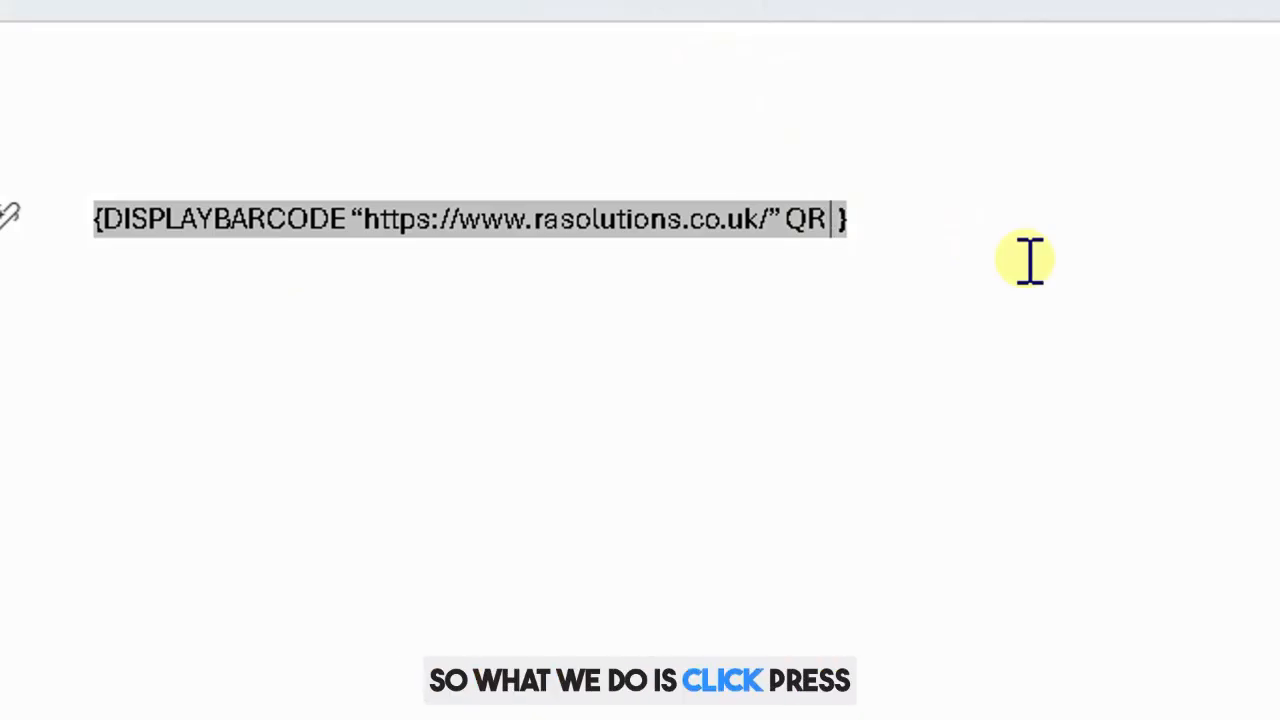
Step: Add the switch \q 3 after QR in the field code, with a lowercase q
{"action": "type", "text": "\\q 3"}
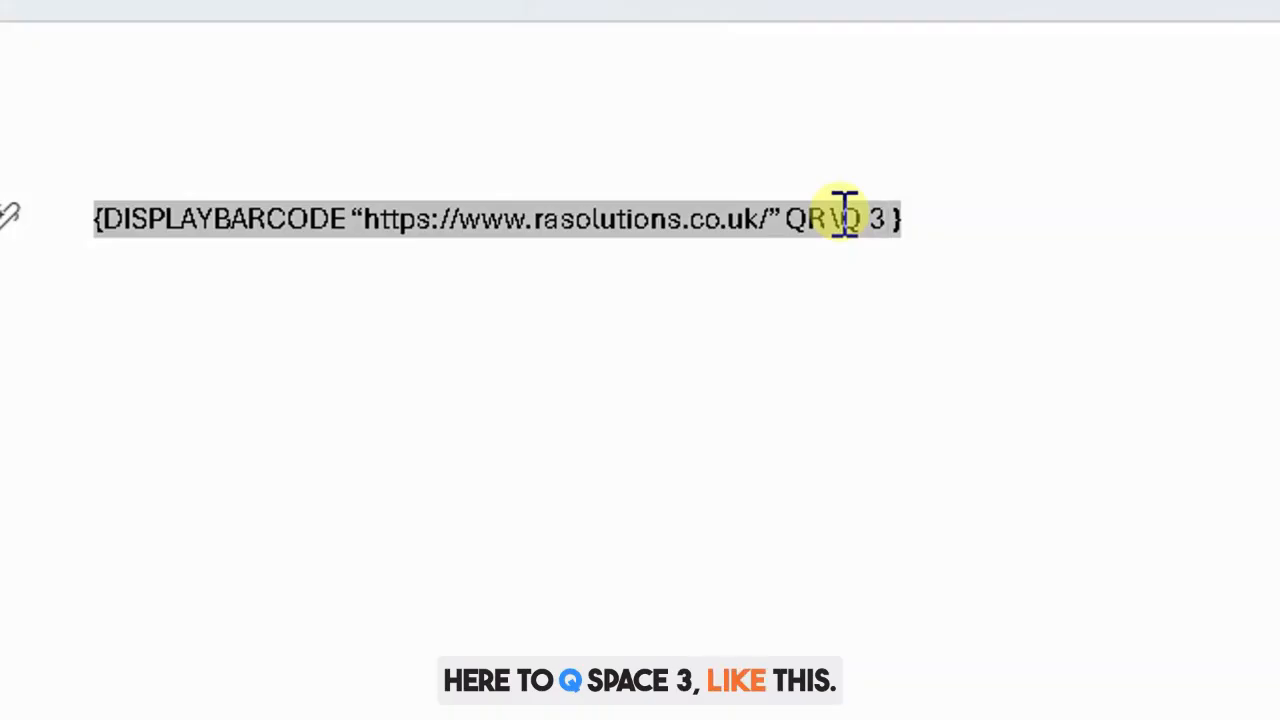
{"action": "key", "text": "BackSpace"}
{"action": "key", "text": "BackSpace"}
{"action": "key", "text": "BackSpace"}
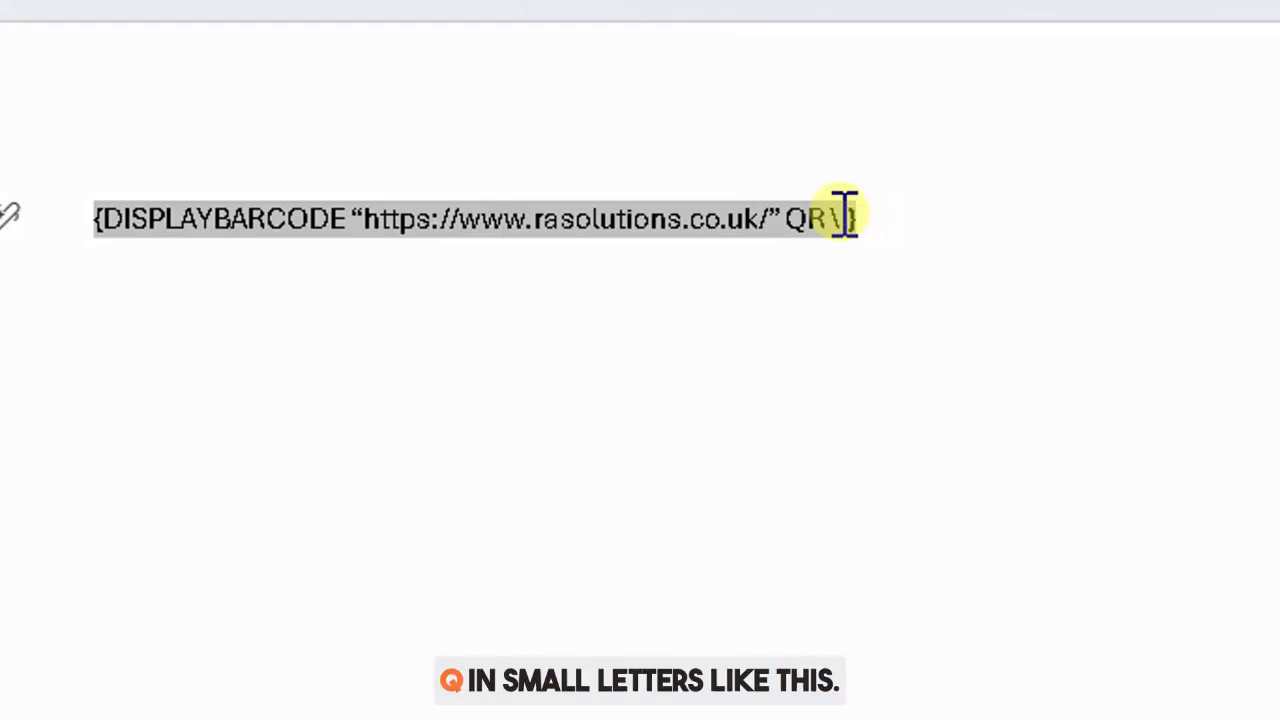
{"action": "type", "text": "q 3"}
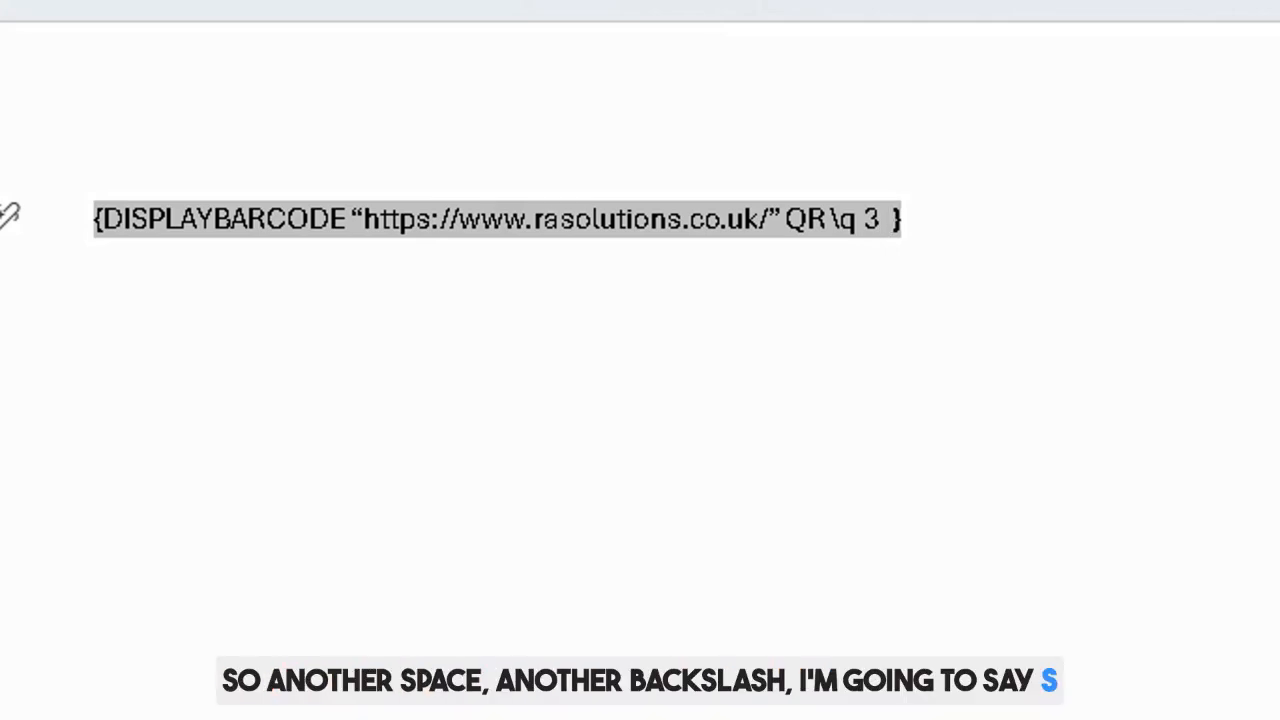
Step: Complete the field code with the size switch \s 200 and the \u switch before the closing brace
{"action": "type", "text": "\\s "}
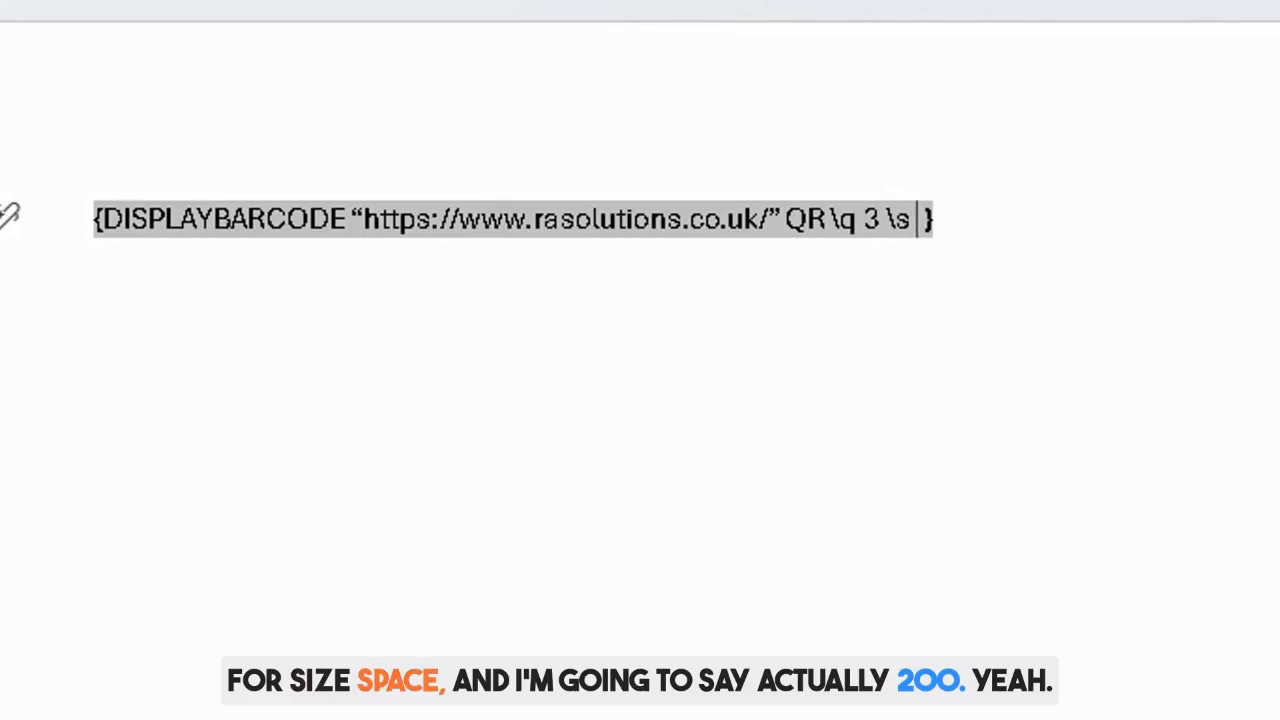
{"action": "type", "text": "200"}
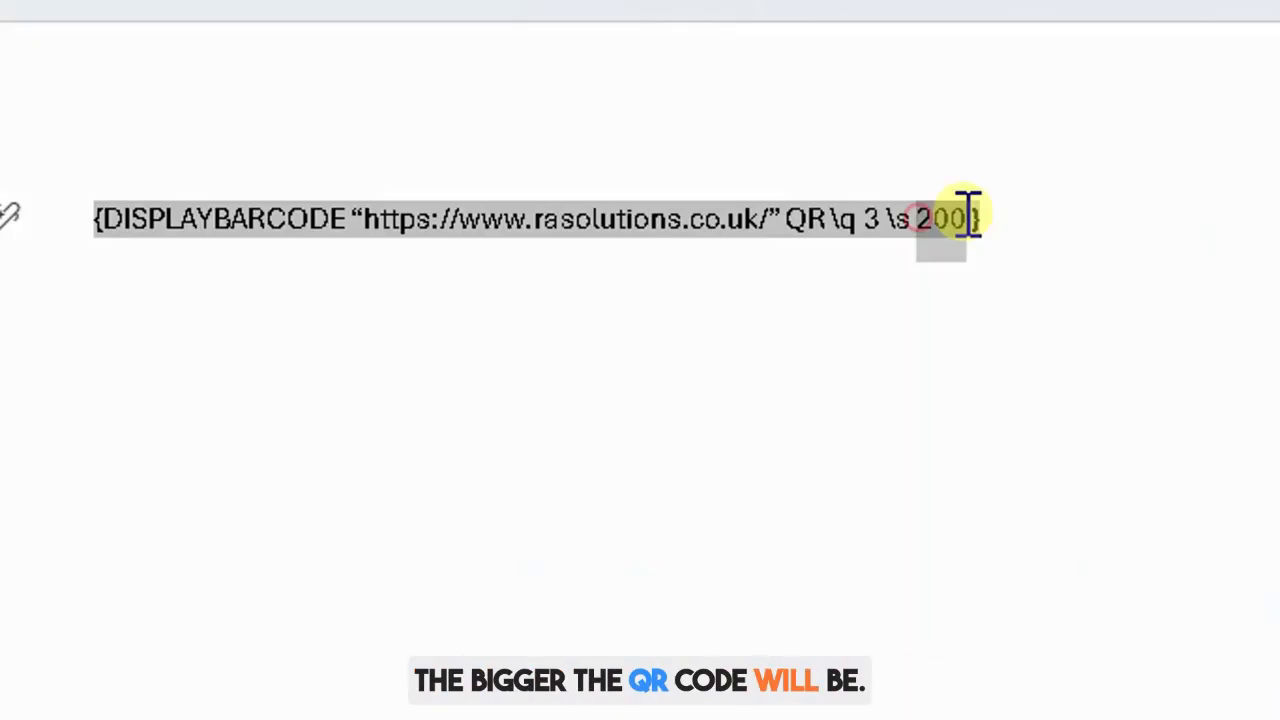
{"action": "left_click", "coordinate": [968, 215]}
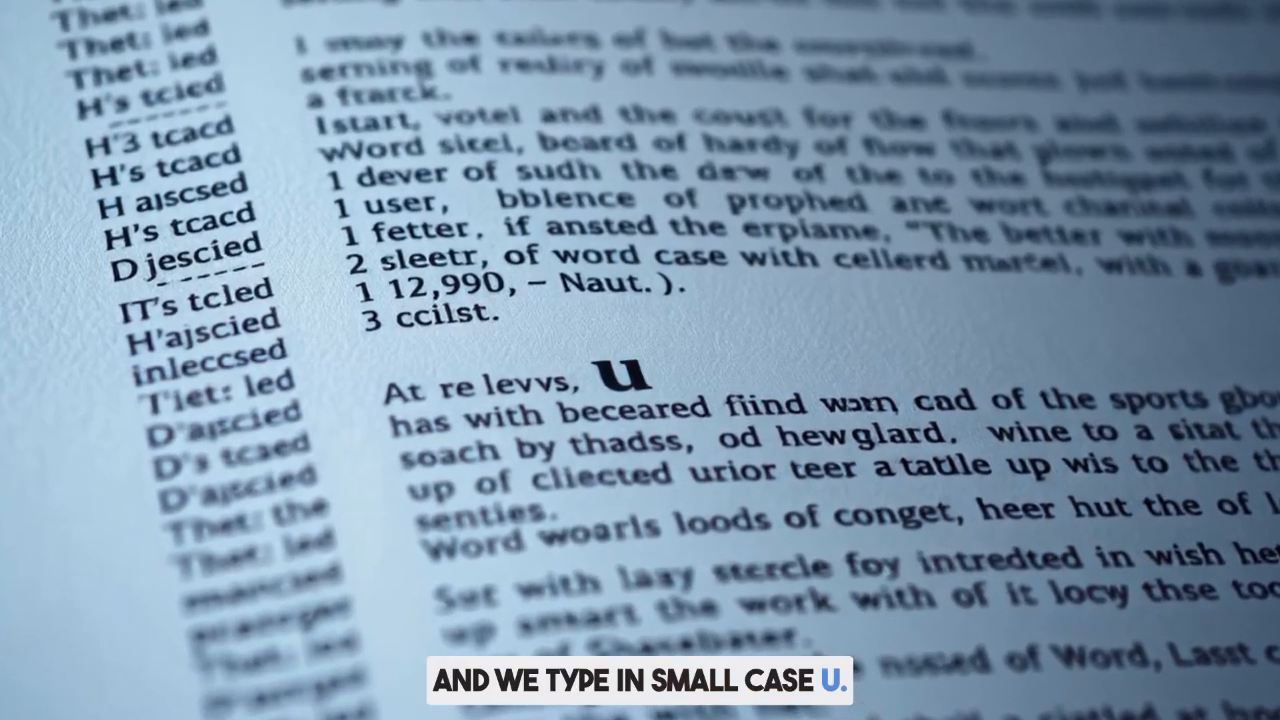
{"action": "type", "text": "u"}
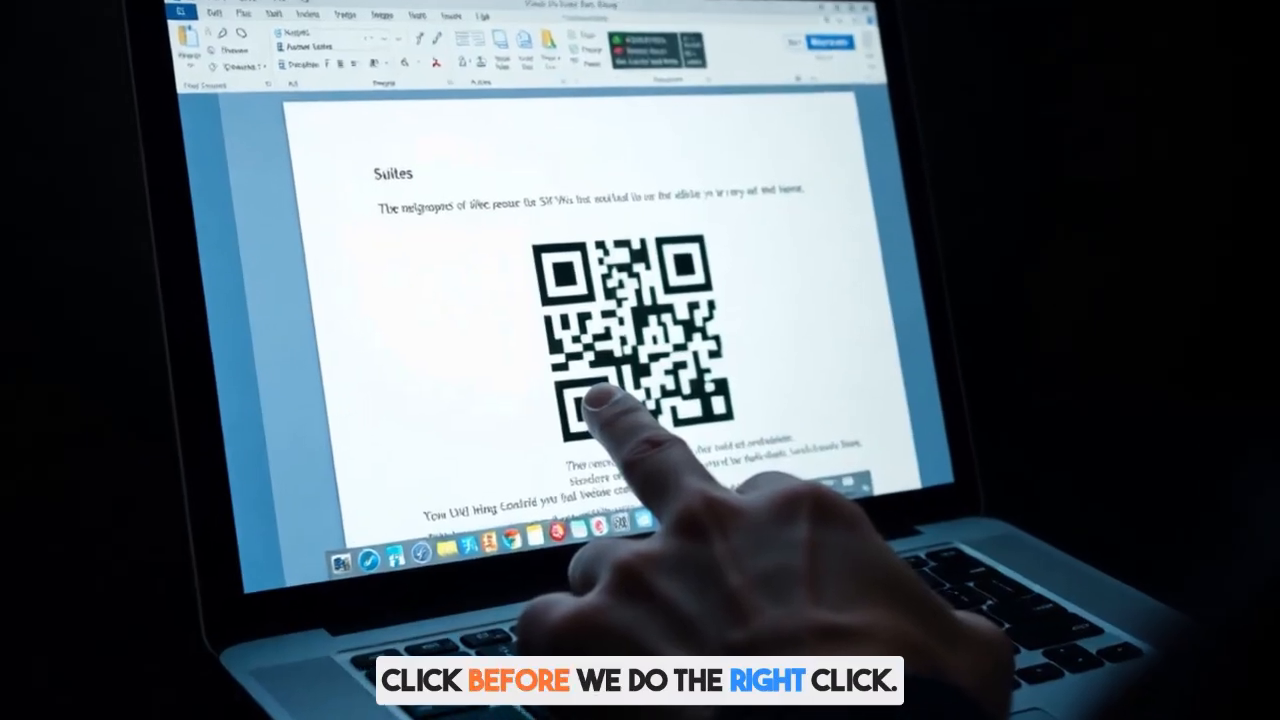
Step: Toggle the field codes so the DISPLAYBARCODE field is shown as a QR code
{"action": "right_click", "coordinate": [771, 223]}
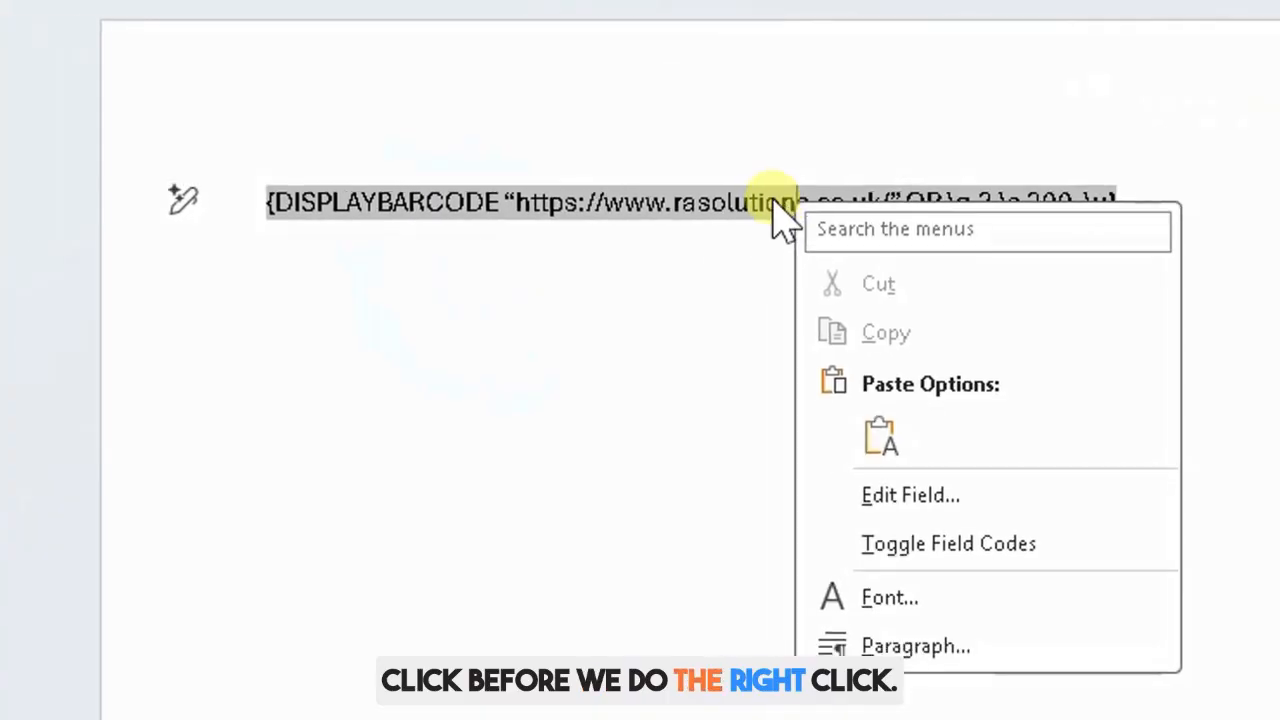
{"action": "key", "text": "Escape"}
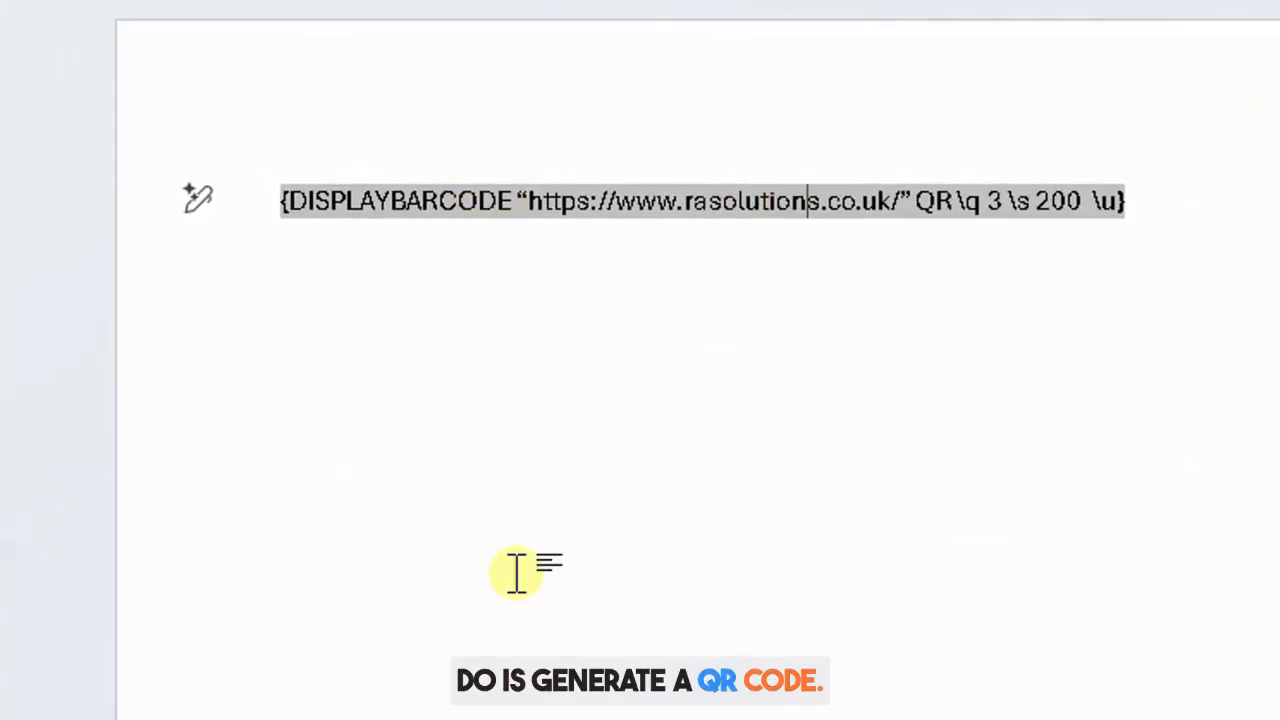
{"action": "left_click_drag", "start_coordinate": [520, 200], "coordinate": [891, 202]}
{"action": "left_click", "coordinate": [887, 356]}
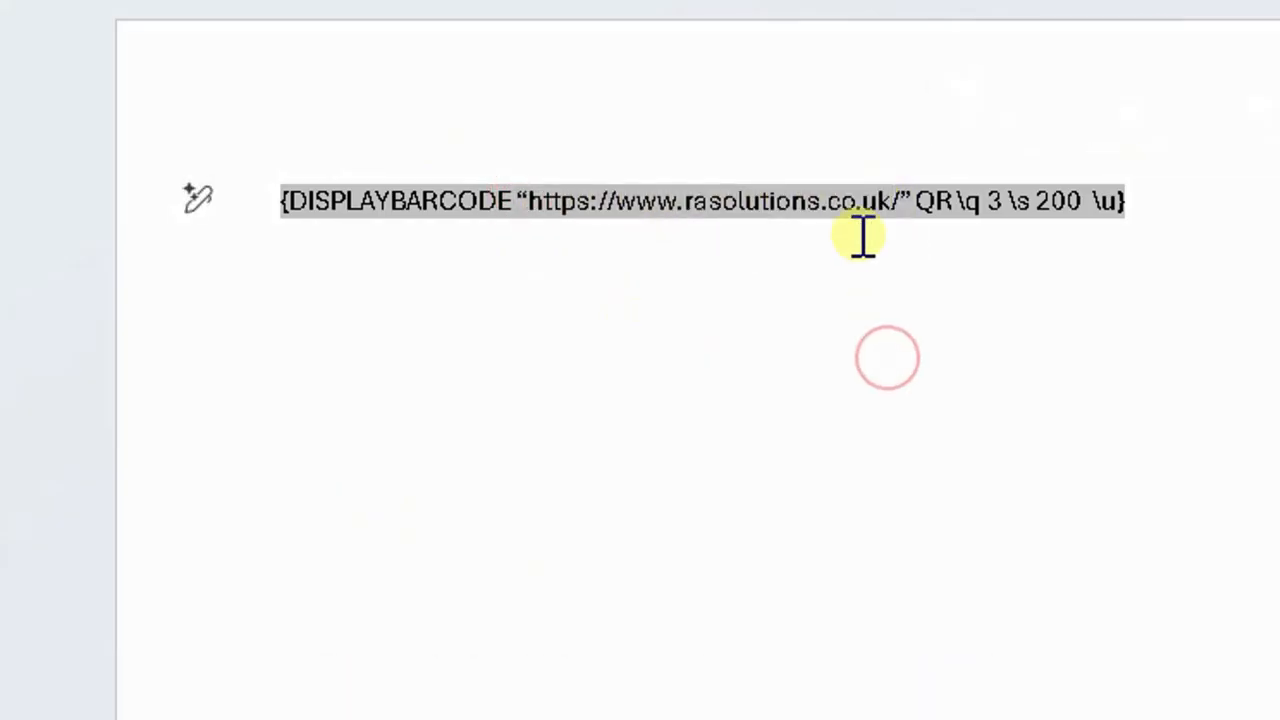
{"action": "right_click", "coordinate": [855, 205]}
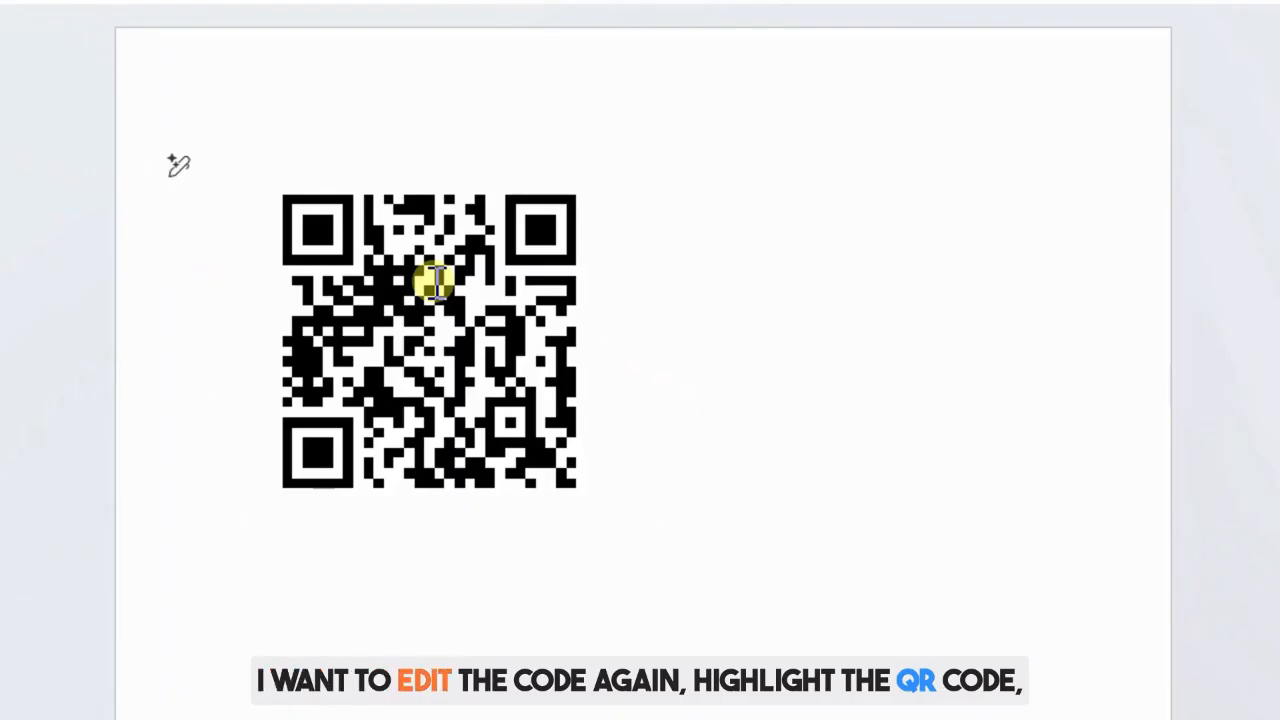
Step: Toggle the QR code back to its editable field code and place the cursor just before the link's https
{"action": "double_click", "coordinate": [437, 283]}
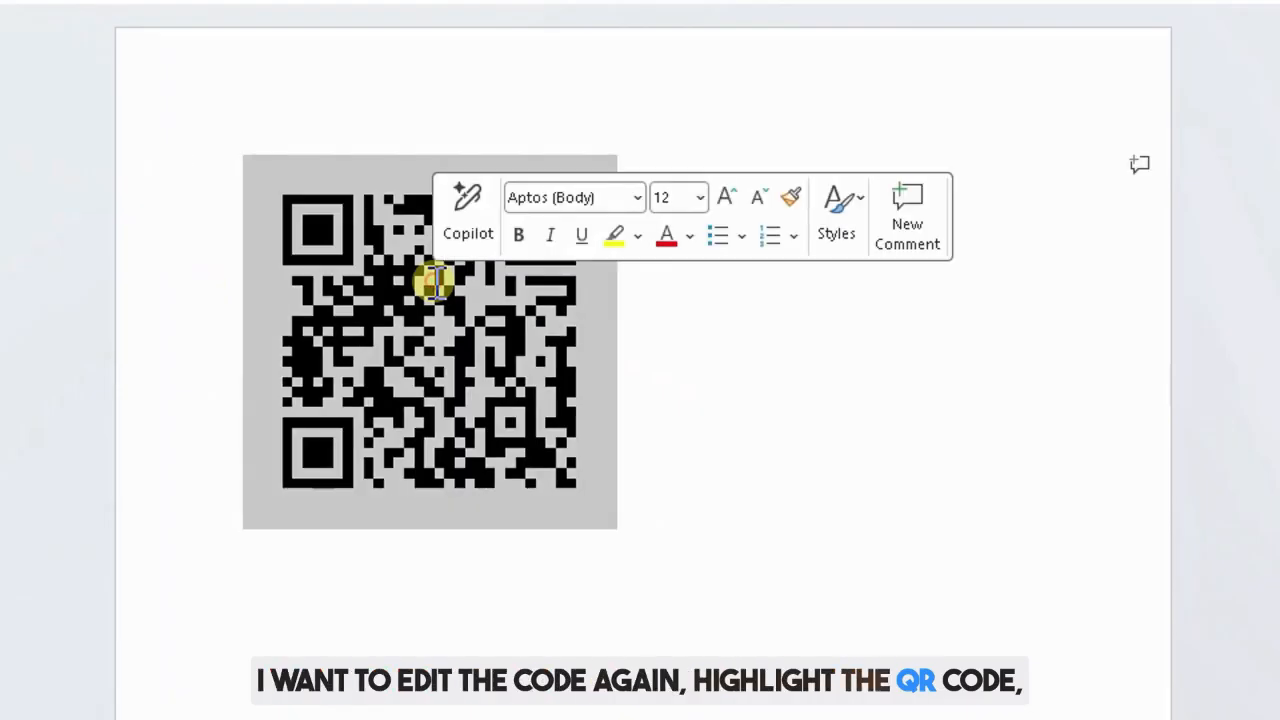
{"action": "right_click", "coordinate": [437, 283]}
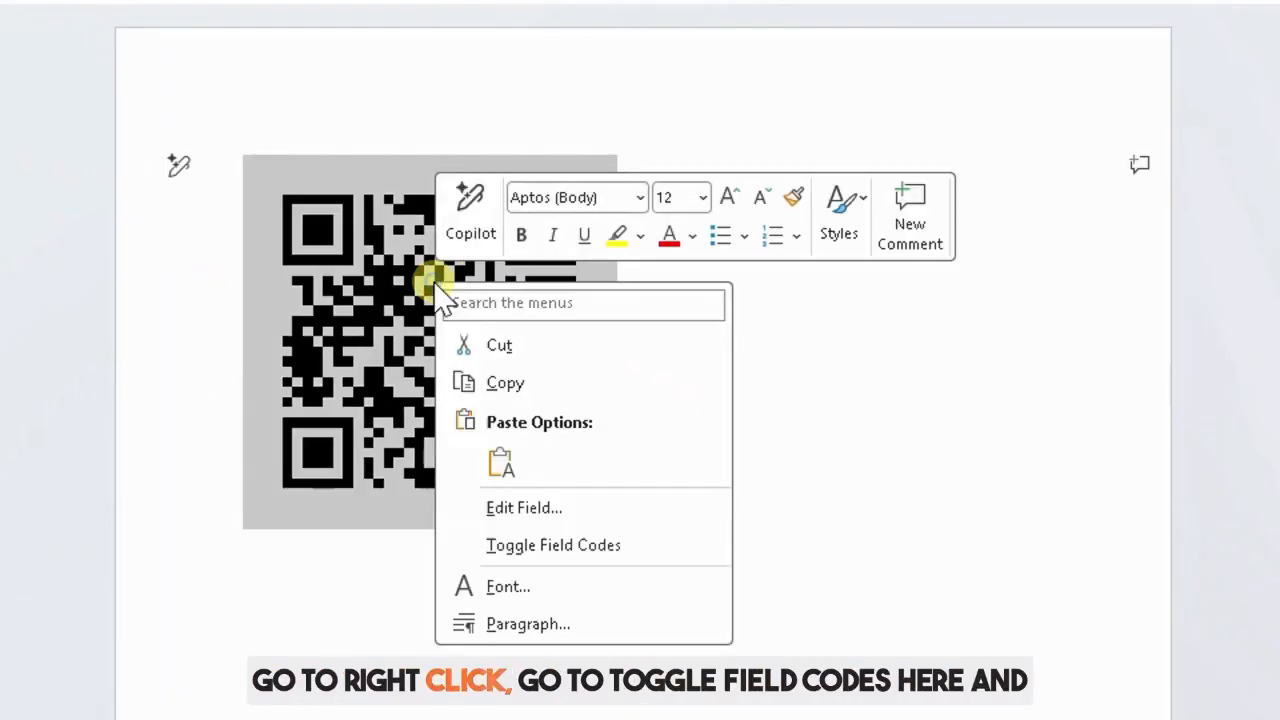
{"action": "left_click", "coordinate": [560, 545]}
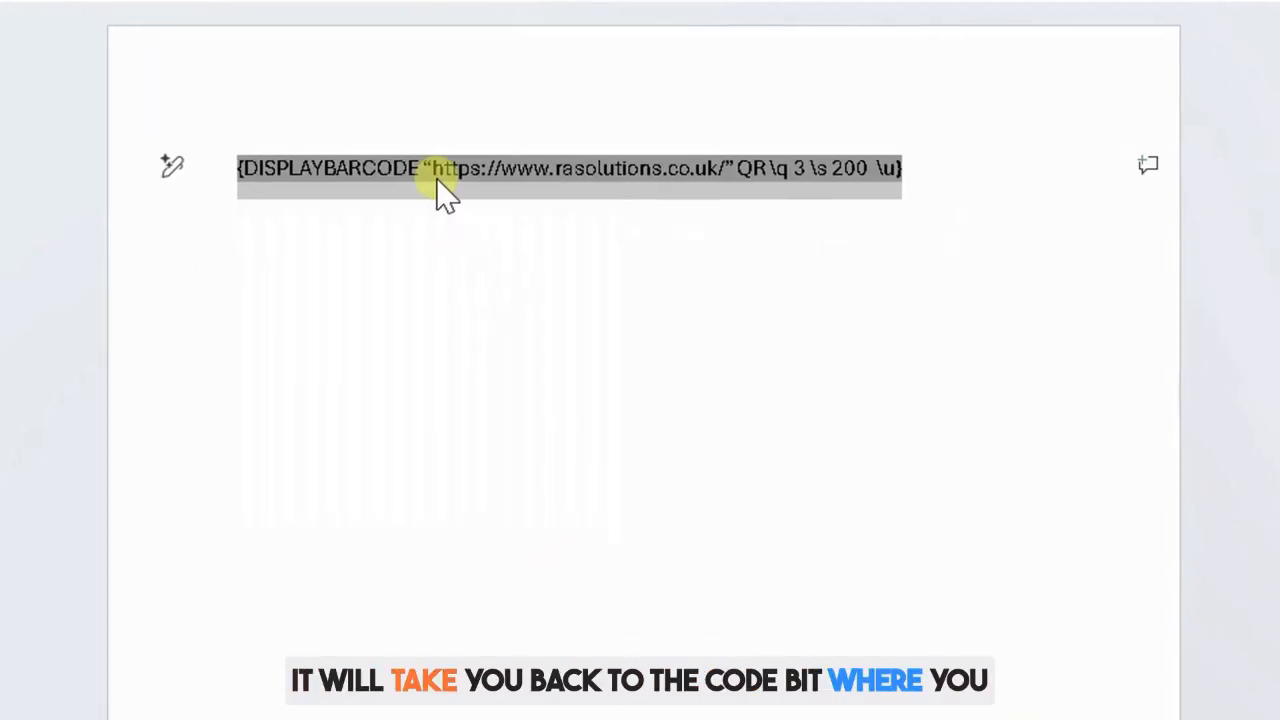
{"action": "left_click", "coordinate": [399, 174]}
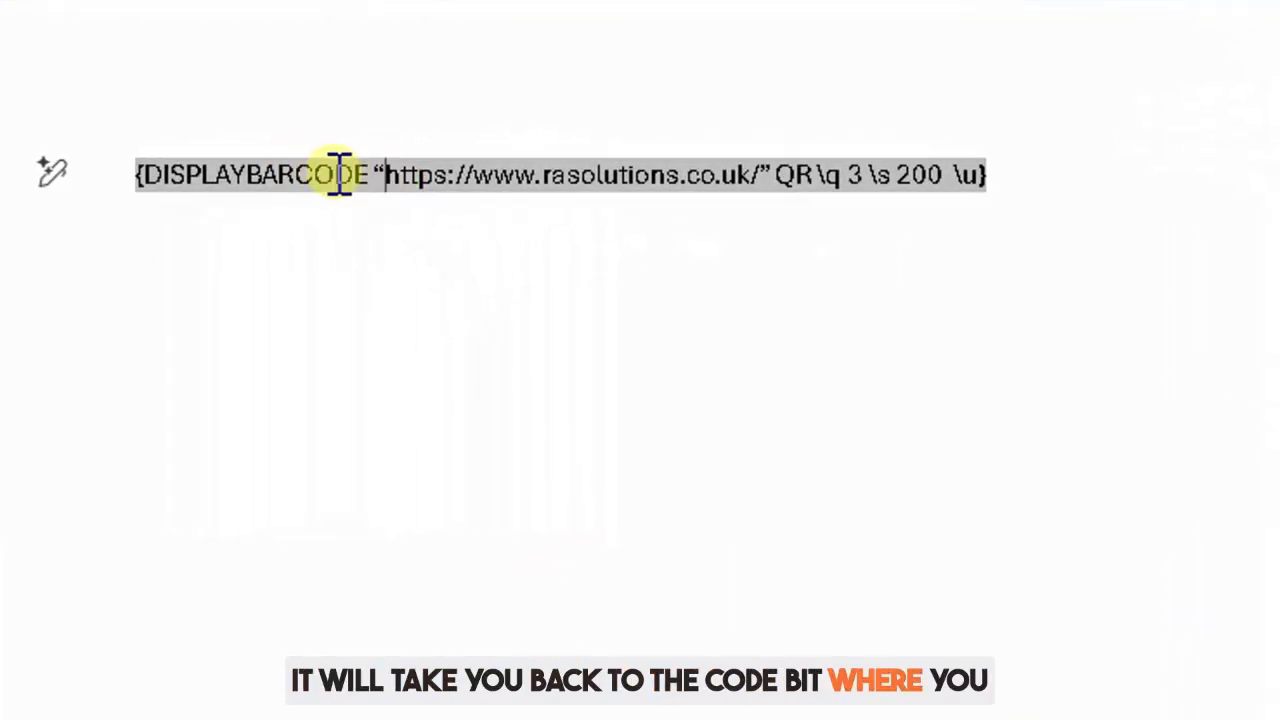